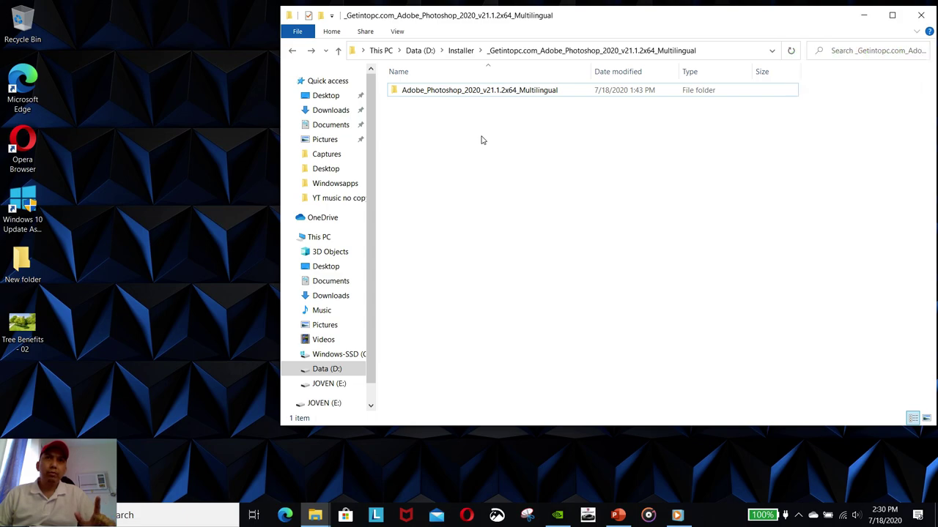
Open the Adobe_Photoshop_2020_v21.1.2x64_Multilingual folder and launch Set-up.exe.
double_click(503, 93)
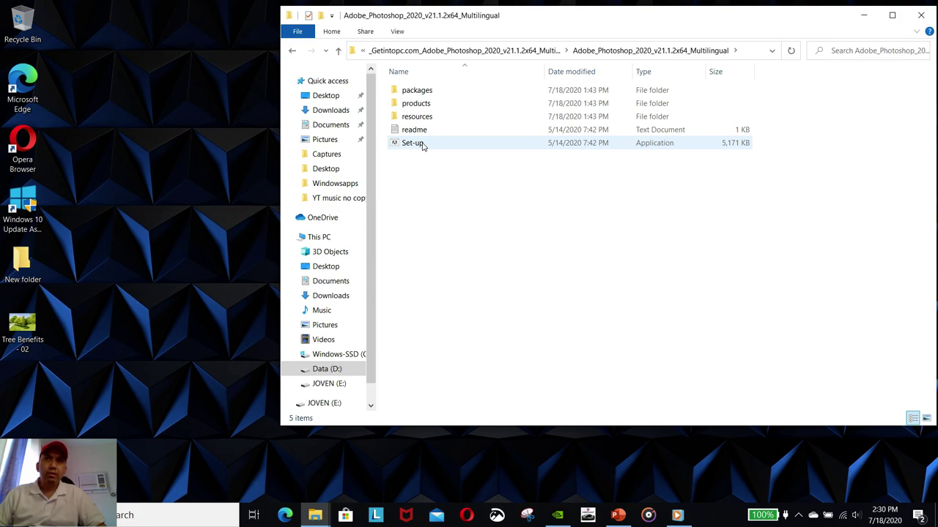
mouse_move(412, 143)
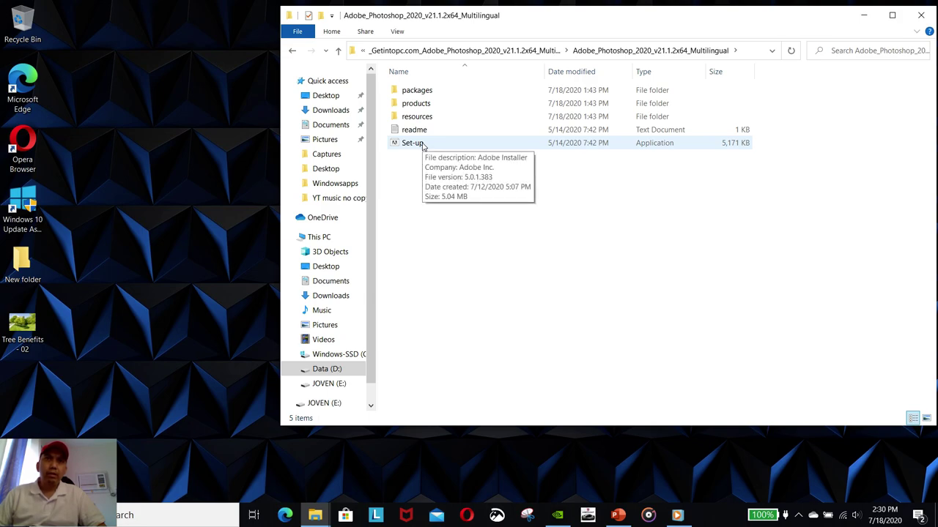
double_click(423, 144)
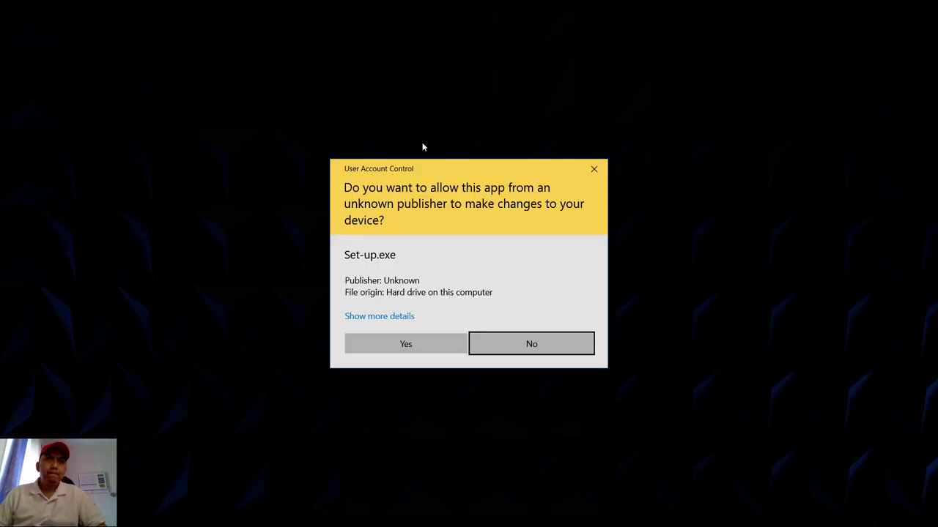
Approve the UAC prompt and install Photoshop 21.1.2 in English (North America) at the default location.
left_click(428, 347)
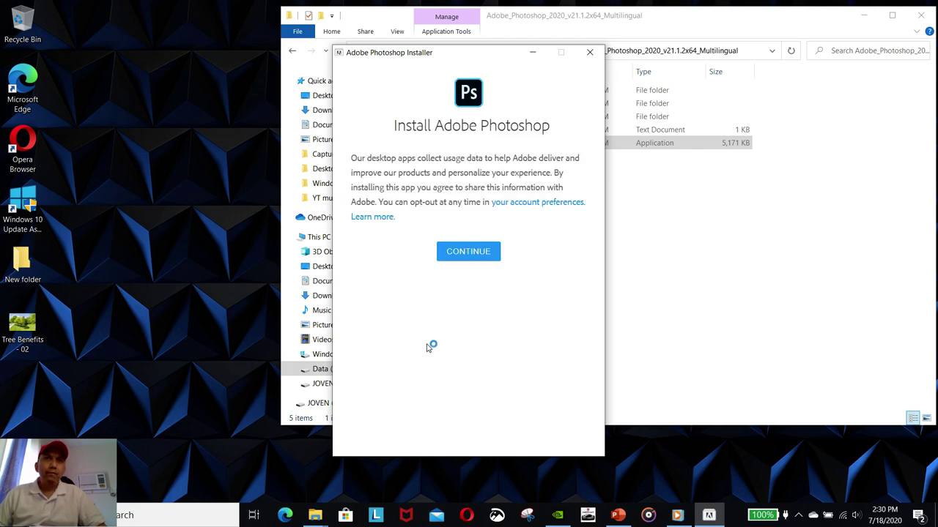
left_click(480, 252)
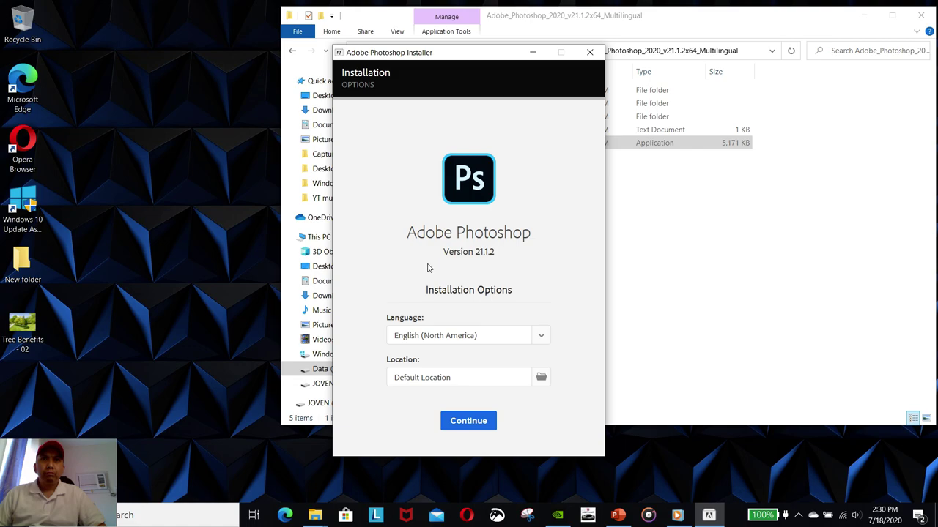
left_click(483, 427)
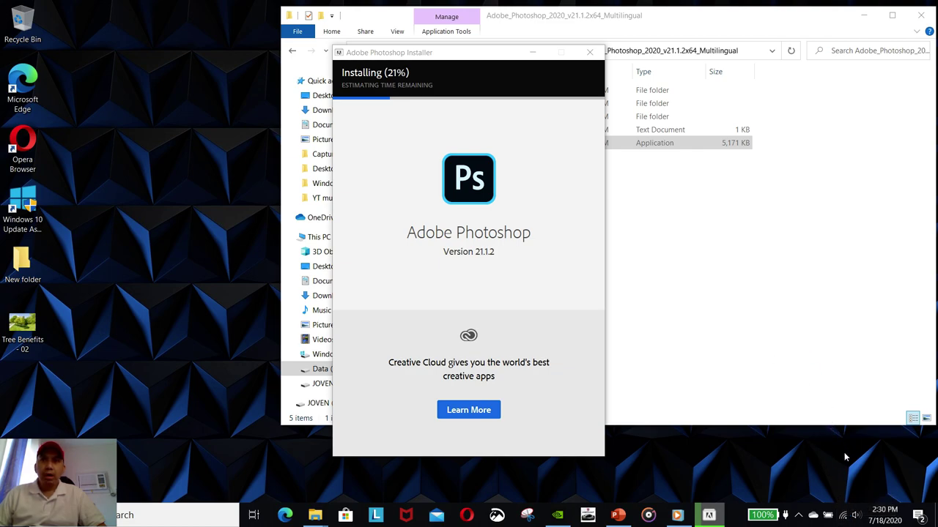
Let the installation reach 100% and close the Install Complete dialog.
left_click(532, 358)
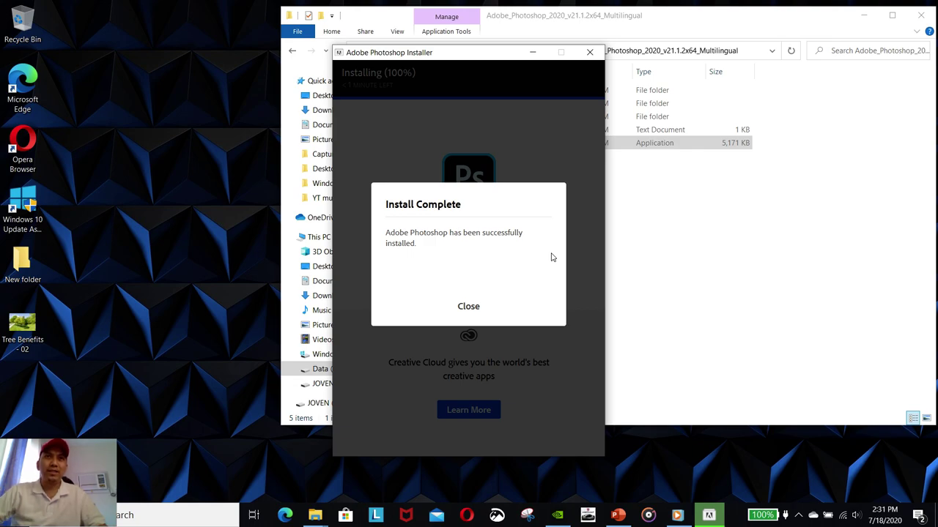
left_click(472, 311)
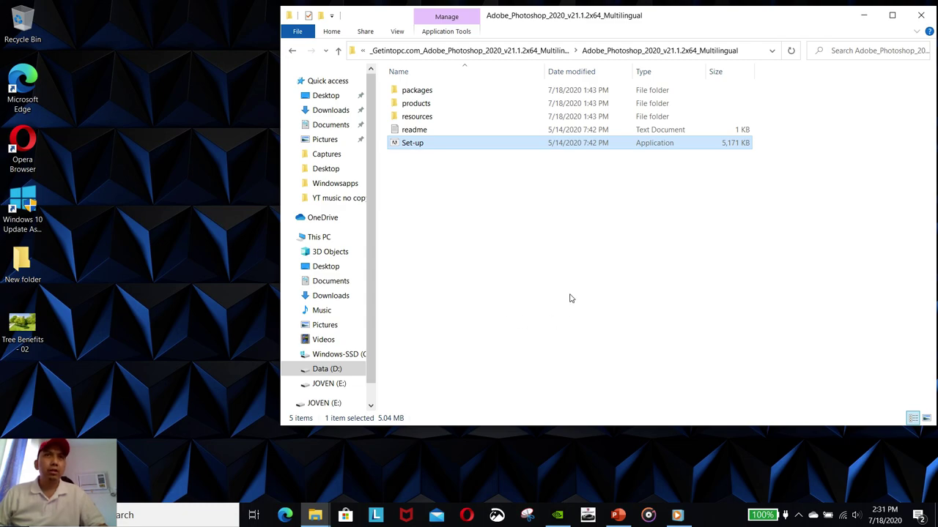
Start Adobe Photoshop 2020 from the Start menu's Recently added list.
left_click(14, 515)
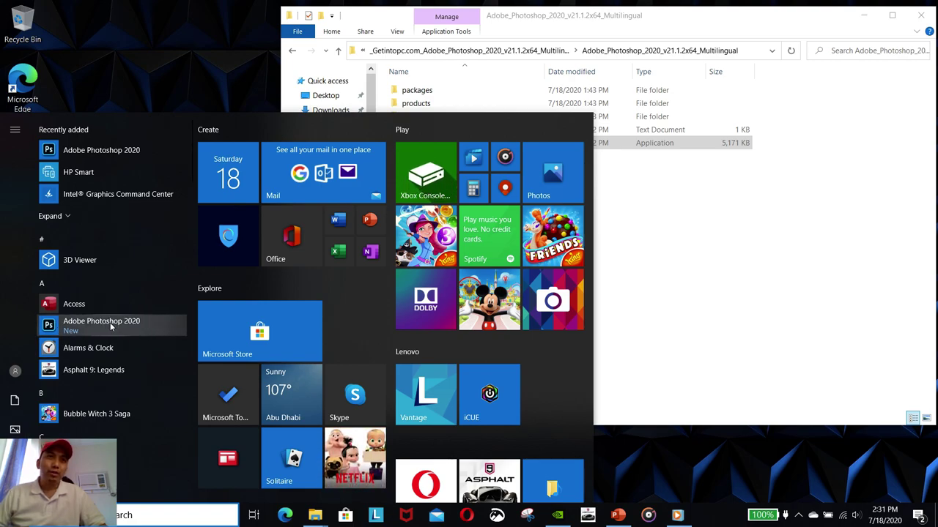
left_click(107, 330)
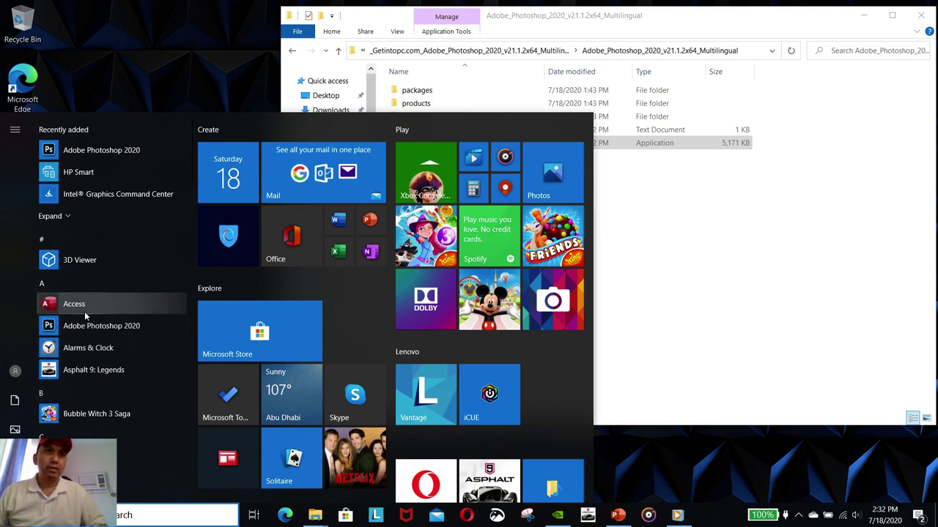
left_click(102, 326)
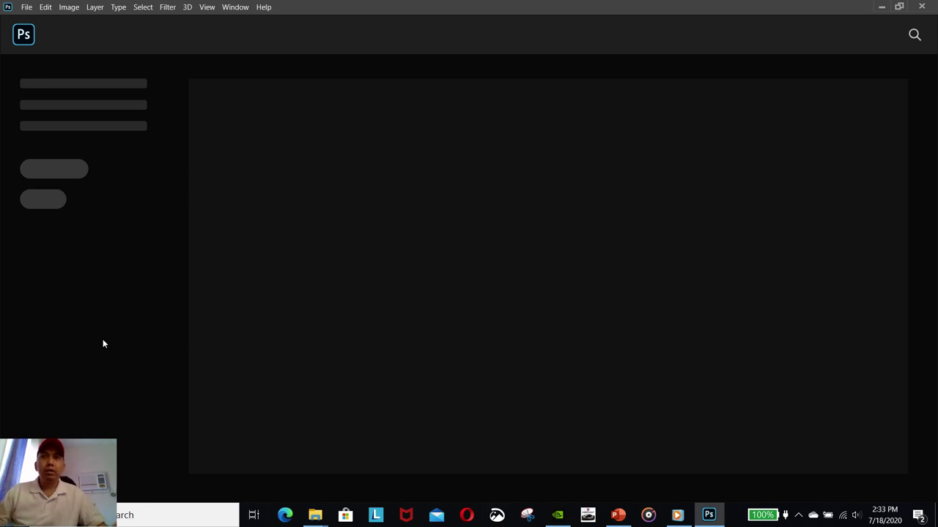
left_click(25, 7)
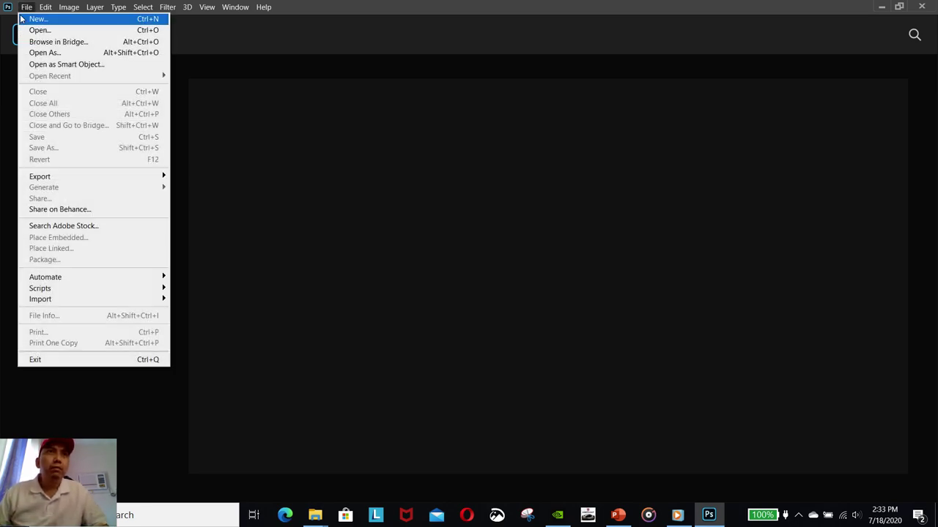
left_click(207, 38)
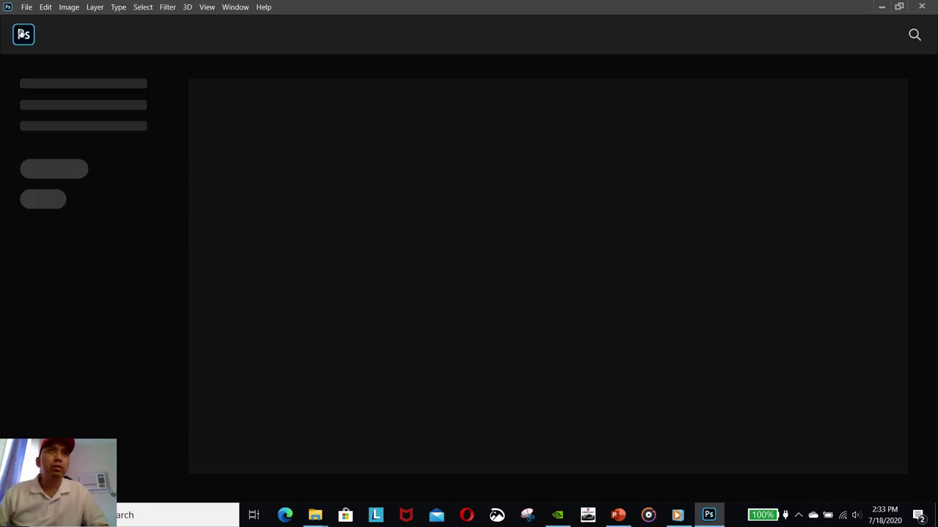
left_click(19, 33)
left_click(27, 6)
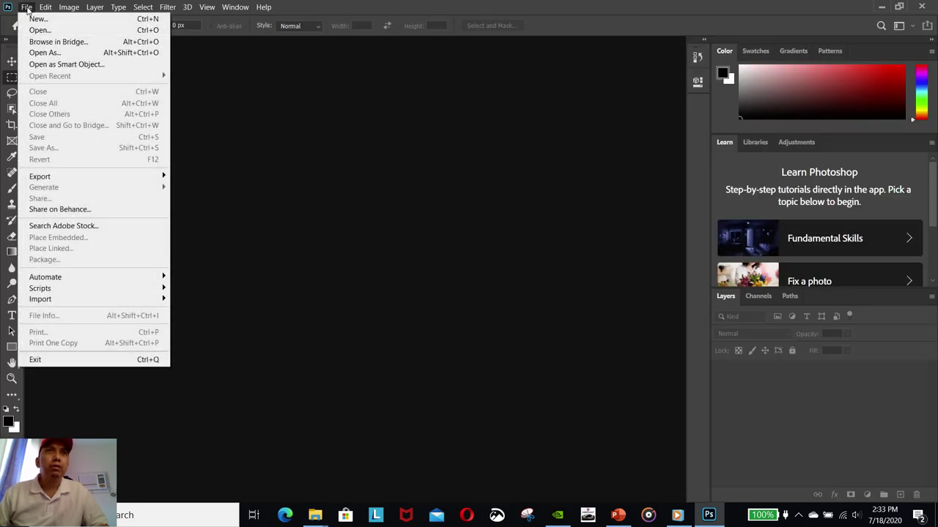
left_click(17, 26)
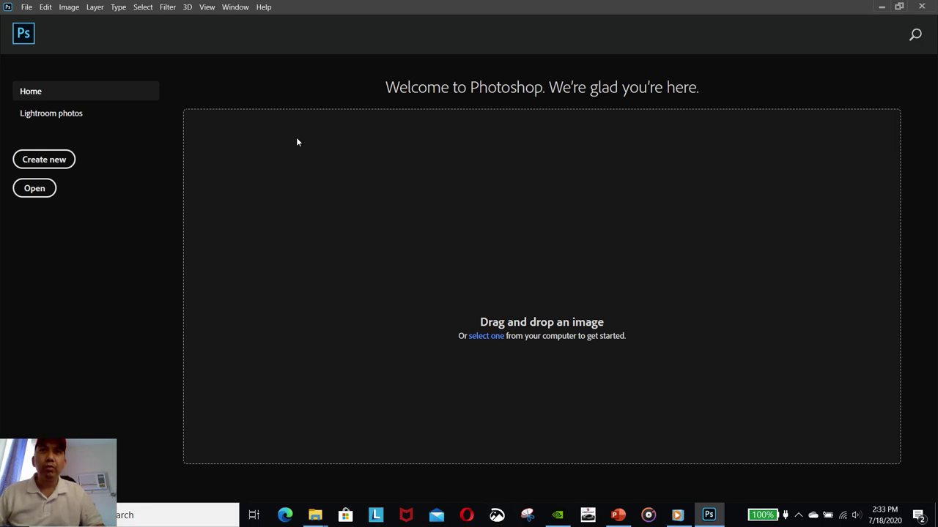
left_click(483, 338)
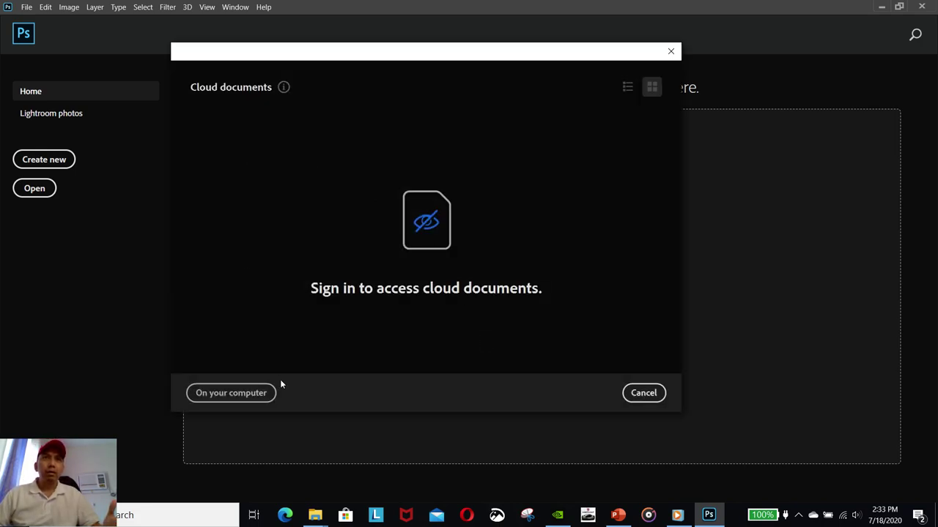
Open the Tree Benefits - 02 photo from the Desktop on this computer.
left_click(243, 396)
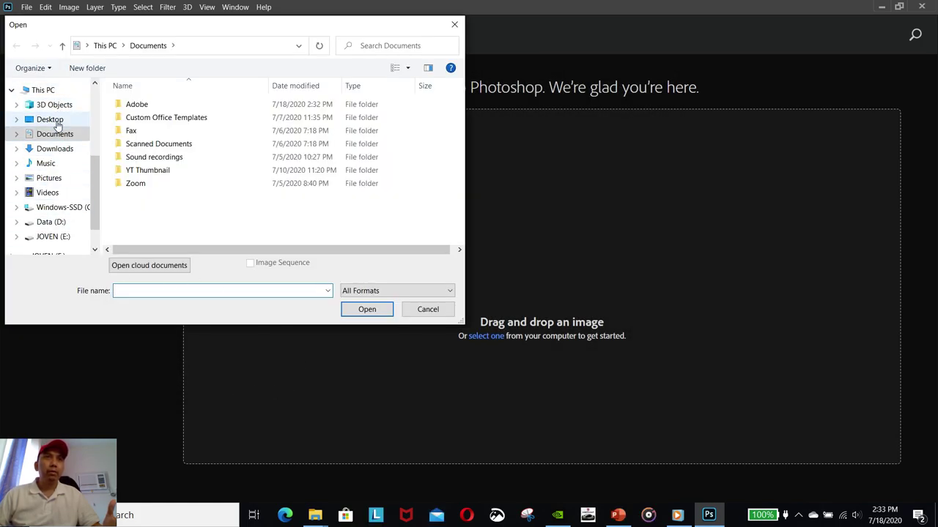
left_click(56, 121)
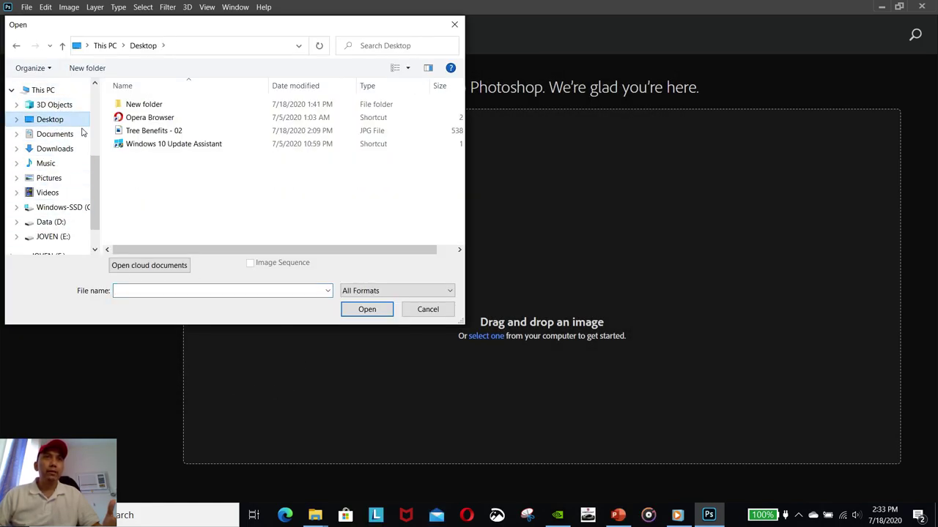
left_click(143, 131)
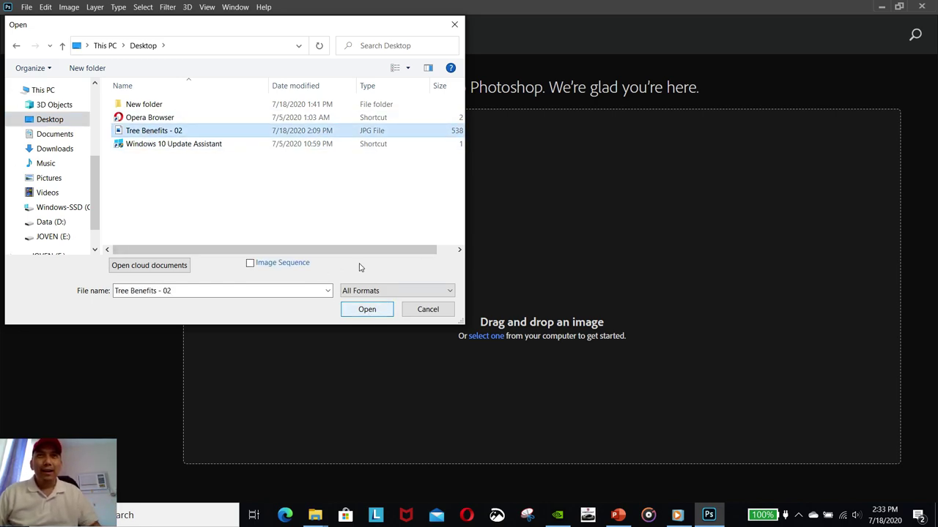
left_click(367, 309)
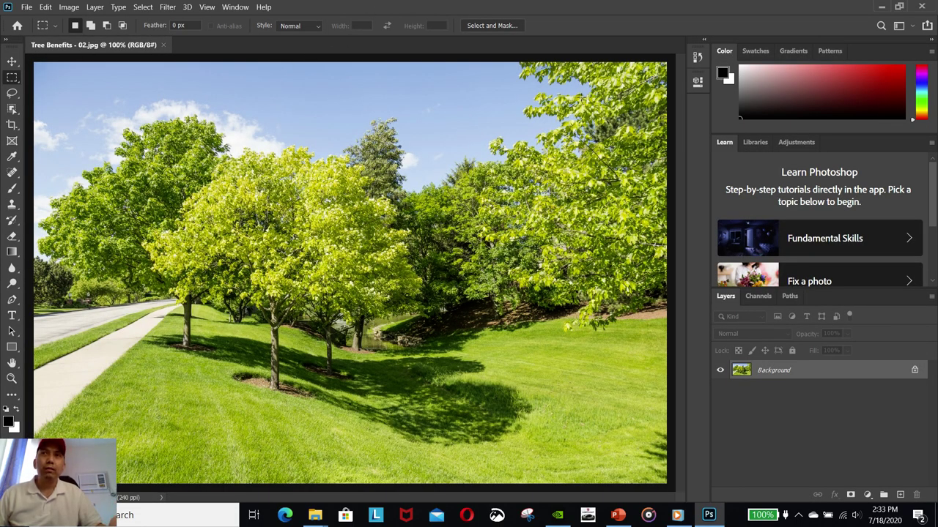
left_click_drag(88, 114, 359, 318)
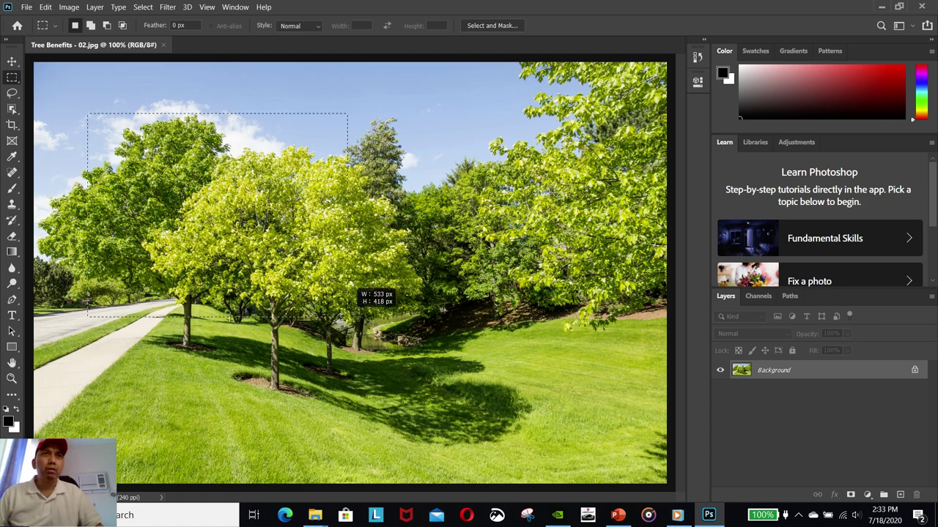
left_click(359, 319)
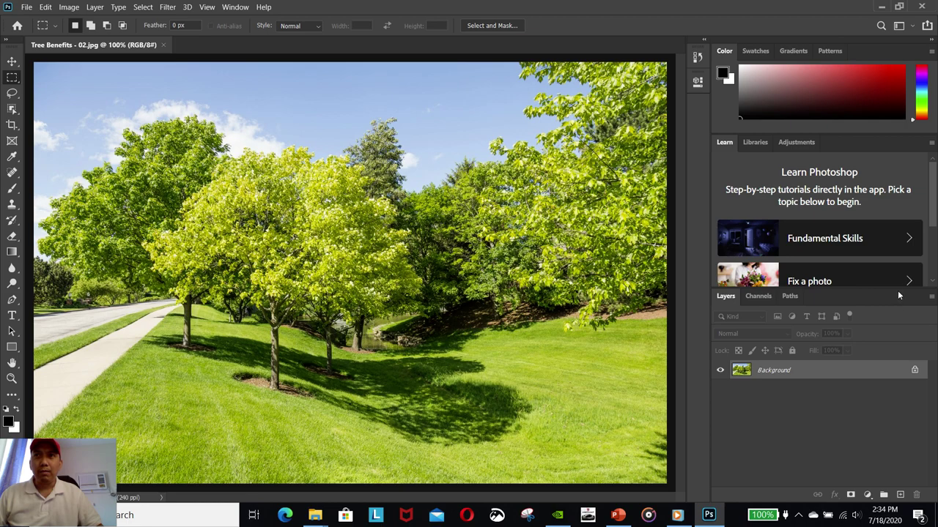
left_click_drag(897, 289, 897, 363)
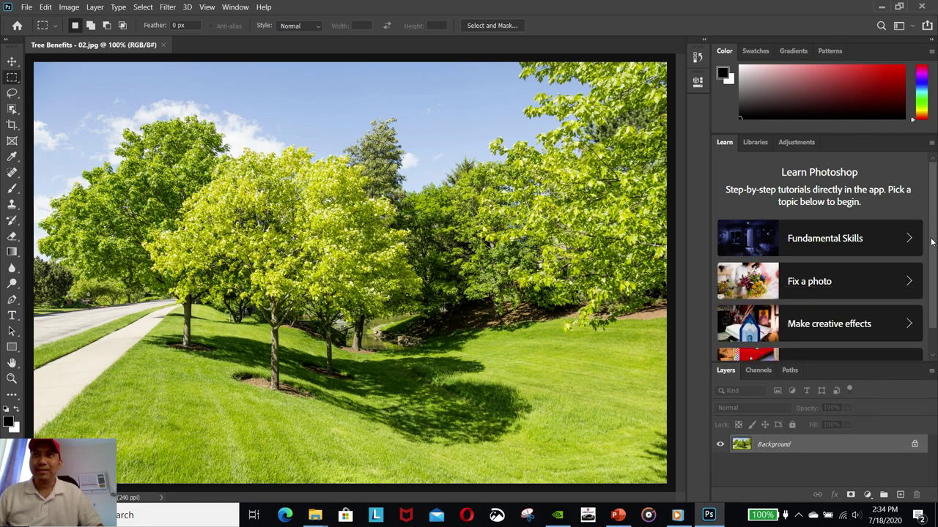
scroll(933, 291, "down", 2)
scroll(933, 291, "up", 2)
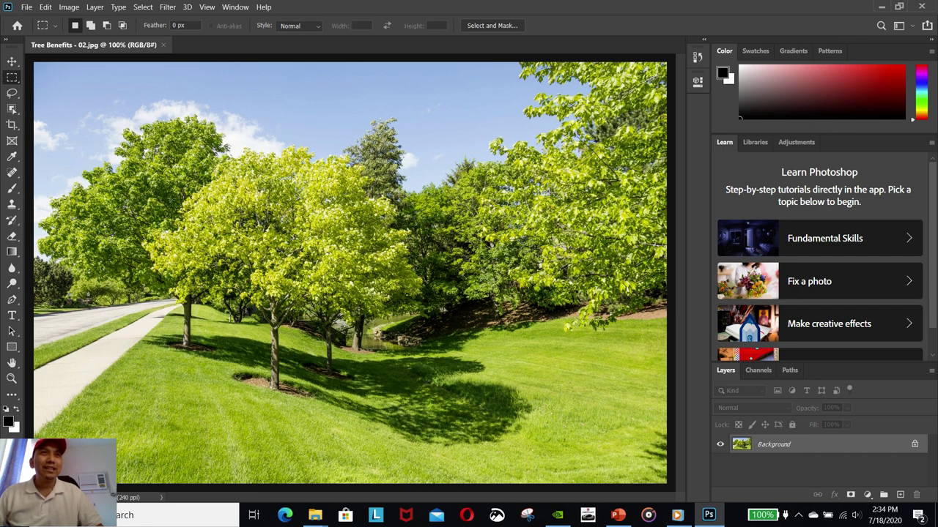
Trace the leftmost tree's crown and trunk with the Magnetic Lasso Tool.
left_click(12, 93)
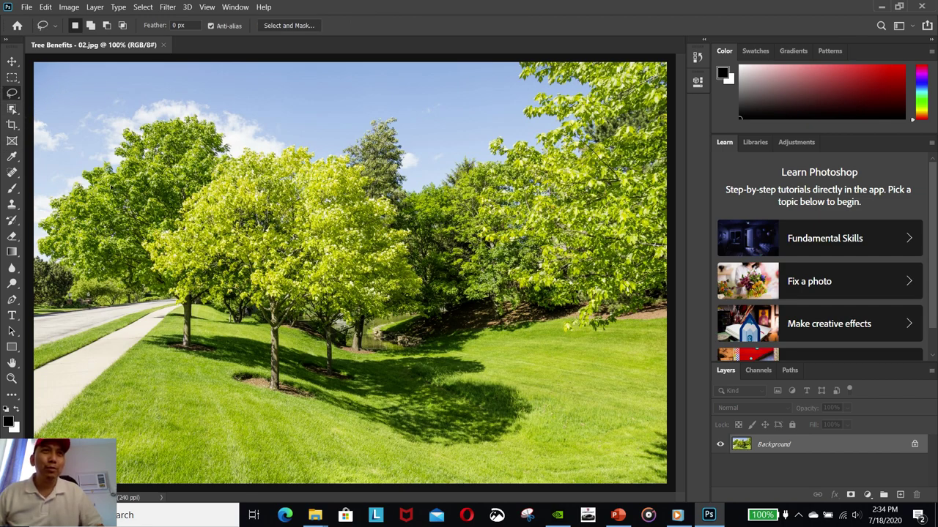
right_click(16, 93)
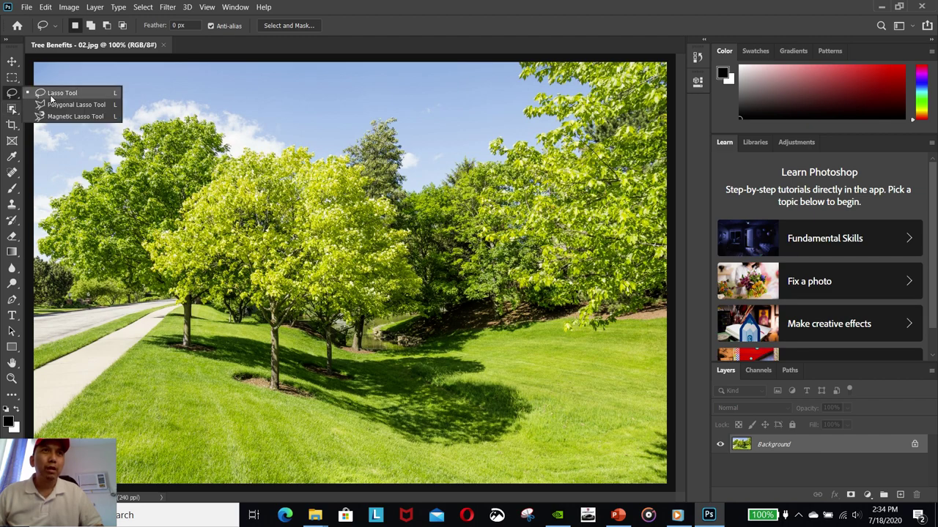
left_click(73, 117)
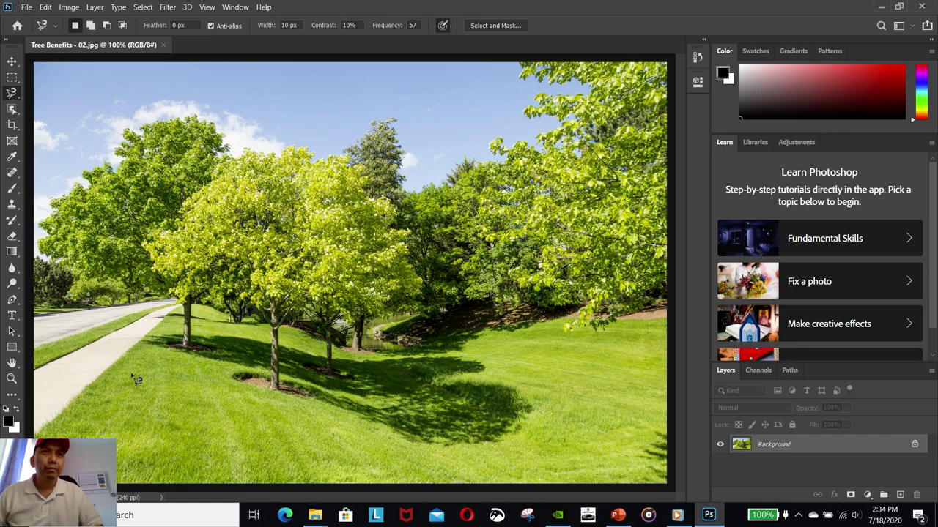
left_click(179, 314)
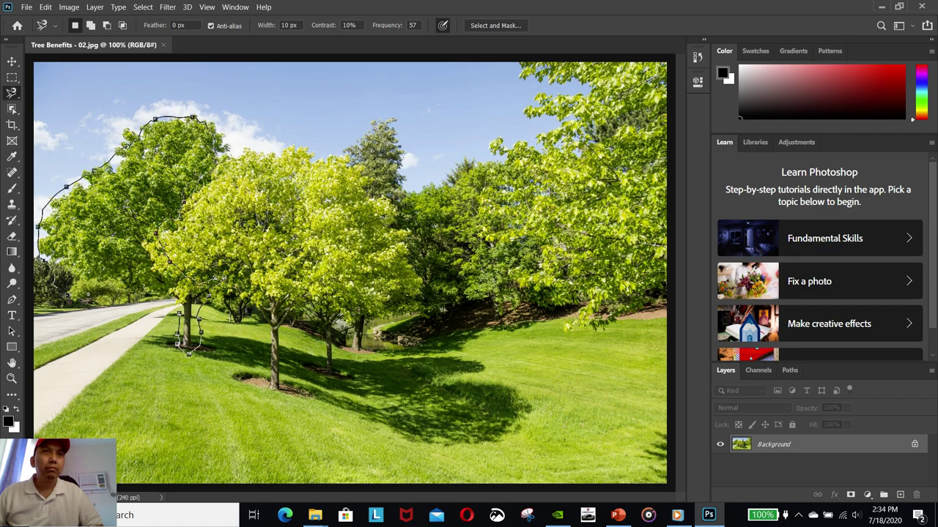
left_click(179, 322)
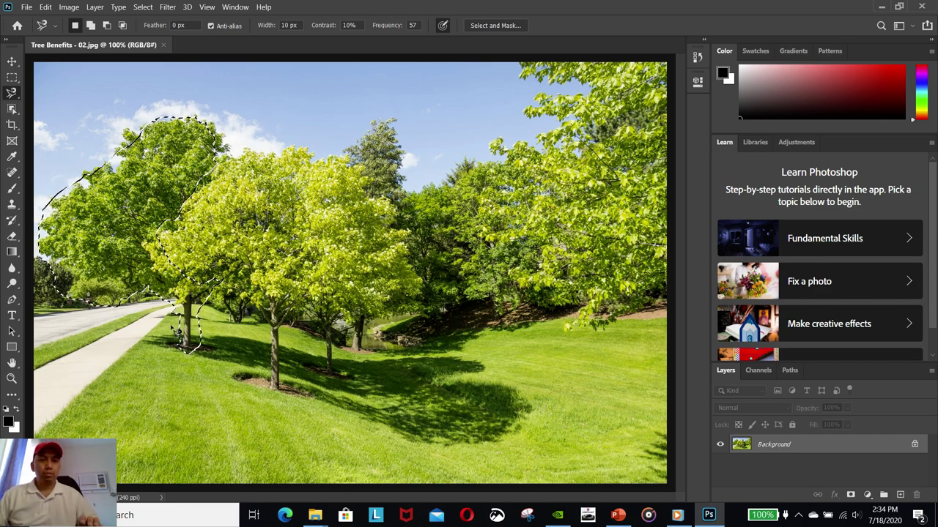
Copy the traced tree to new layers with Ctrl+J and toggle Background visibility to check the cut-out.
key("ctrl+j")
key("ctrl+j")
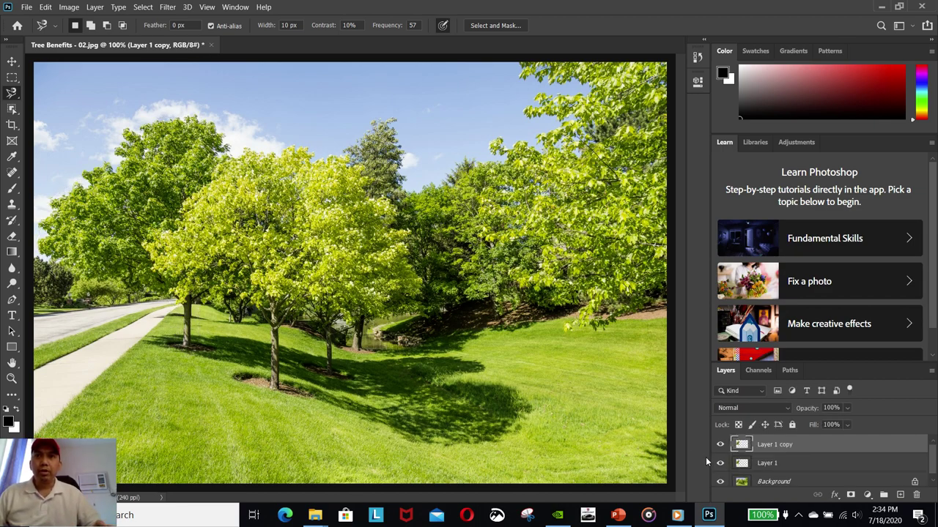
left_click(720, 483)
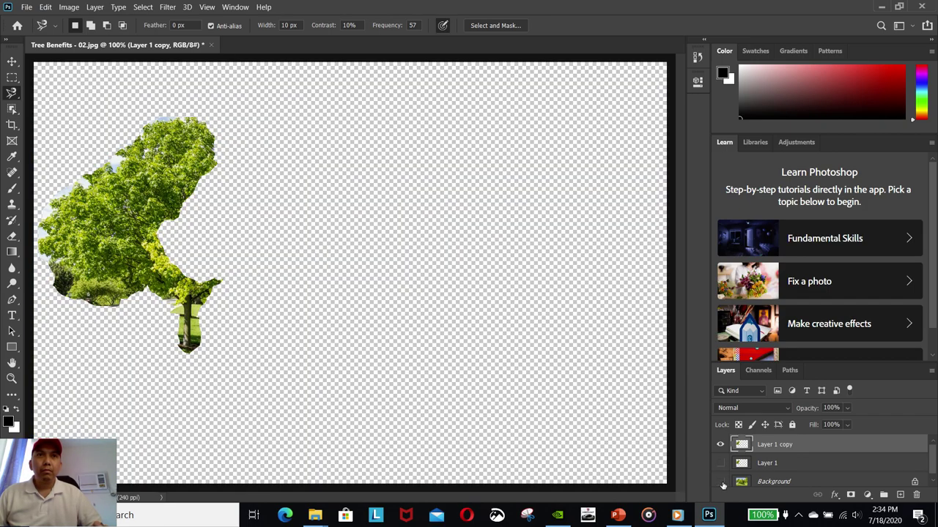
left_click(720, 482)
left_click(720, 482)
left_click(720, 482)
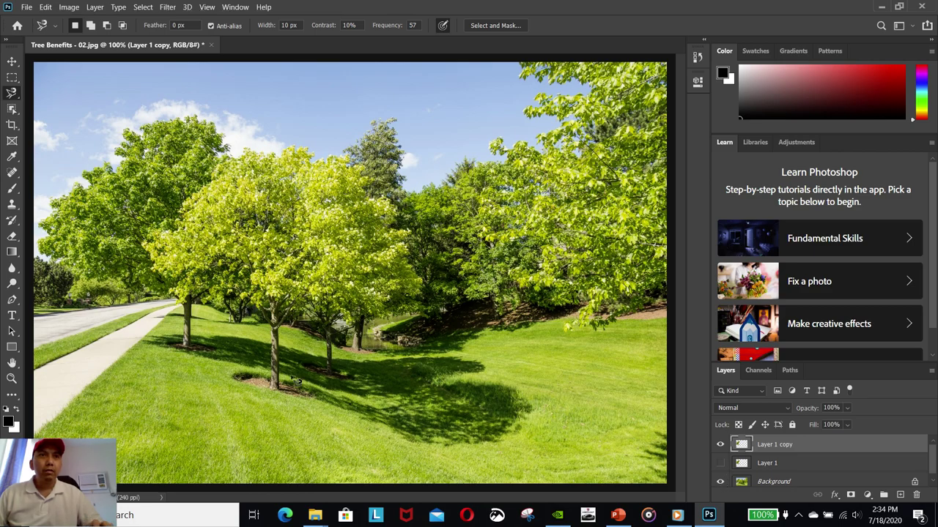
left_click(26, 7)
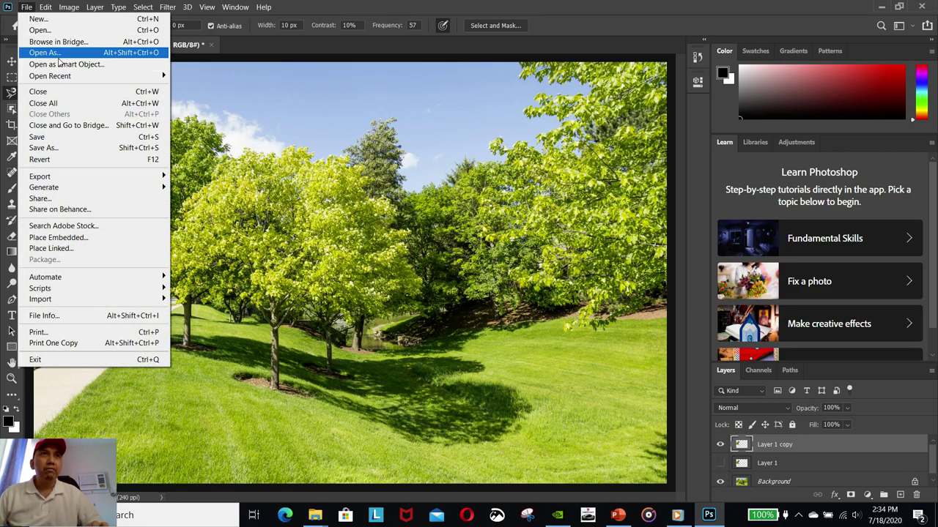
Save the image on this computer as Tree.psd with Maximize Compatibility enabled.
left_click(59, 138)
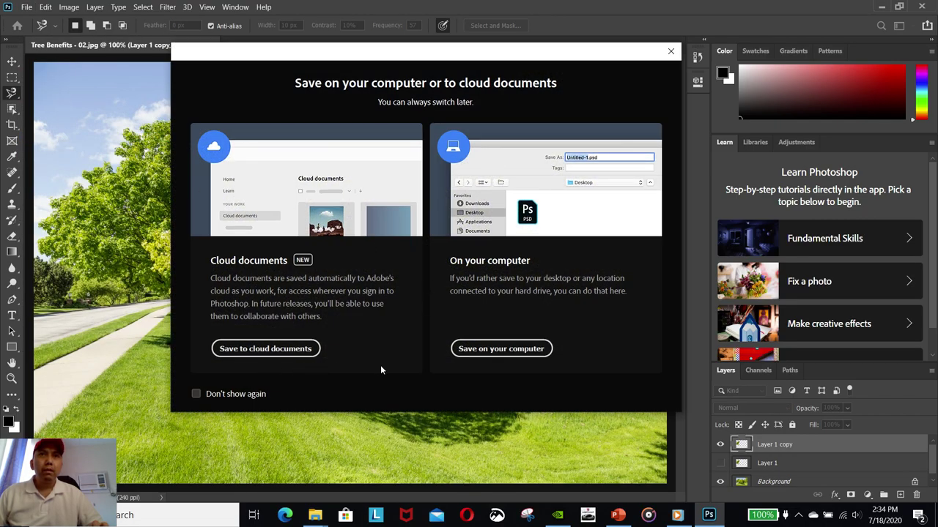
left_click(503, 351)
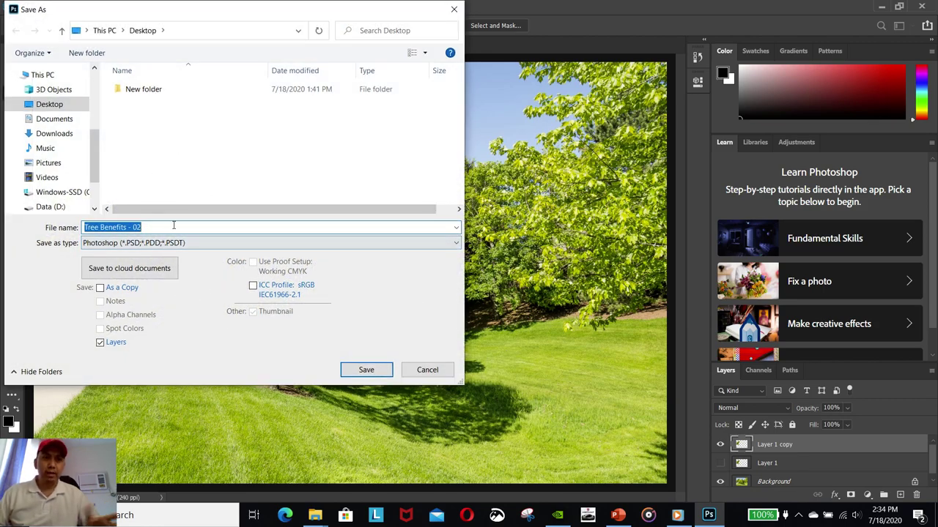
left_click(174, 226)
key("BackSpace")
key("BackSpace")
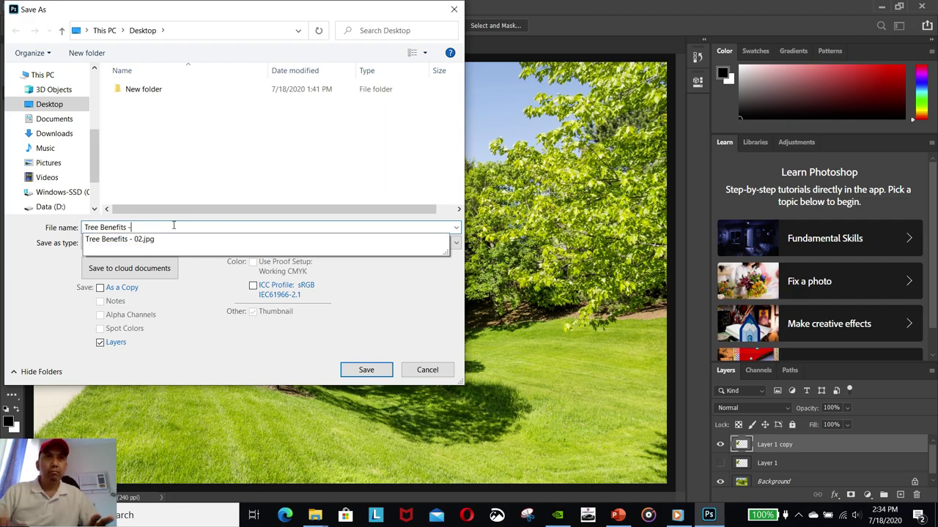
key("BackSpace")
key("BackSpace")
key("BackSpace")
key("BackSpace")
key("BackSpace")
key("BackSpace")
key("BackSpace")
key("BackSpace")
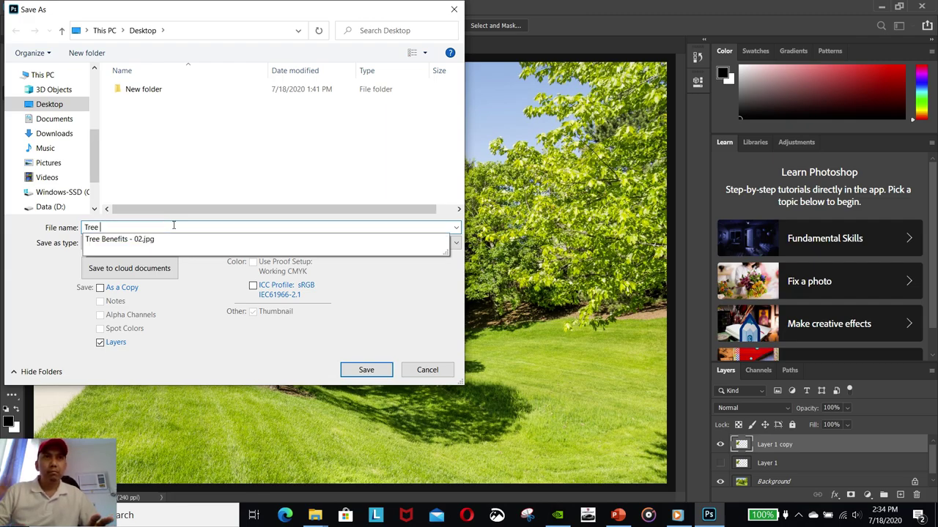
left_click(359, 368)
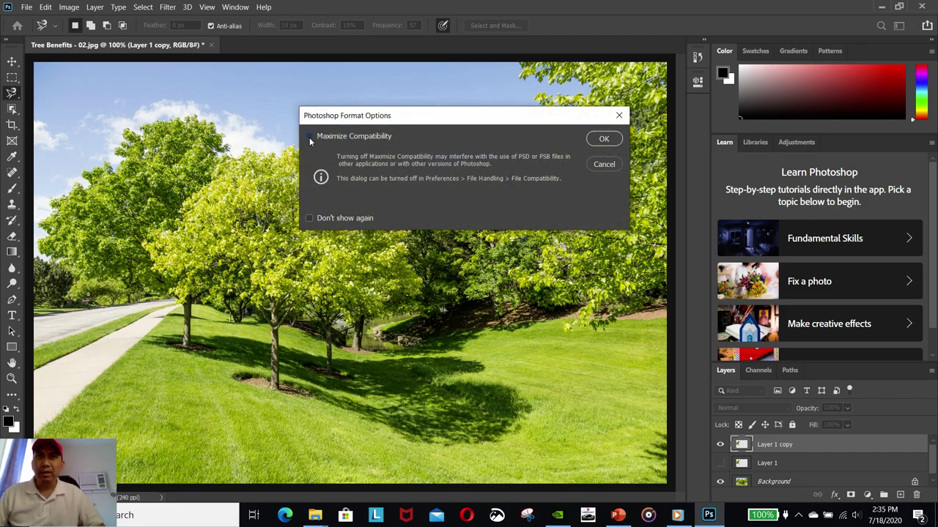
mouse_move(310, 137)
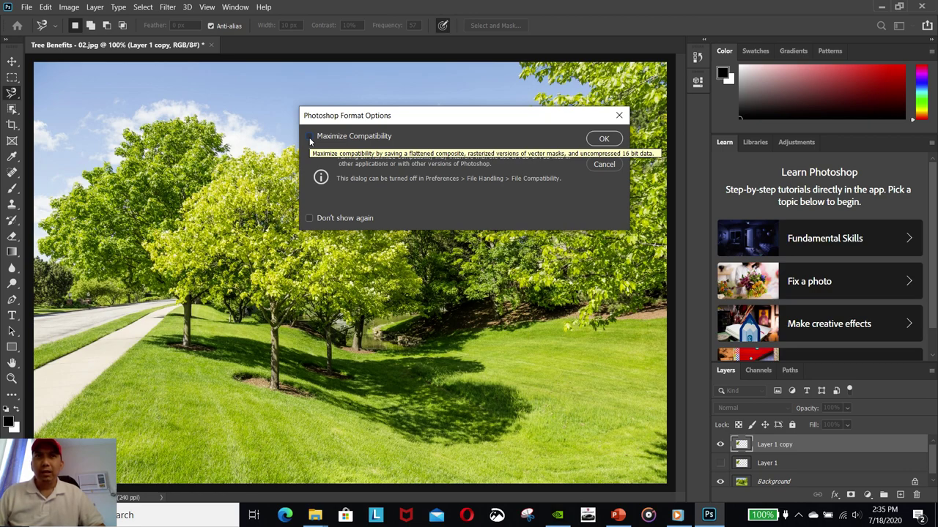
left_click(310, 137)
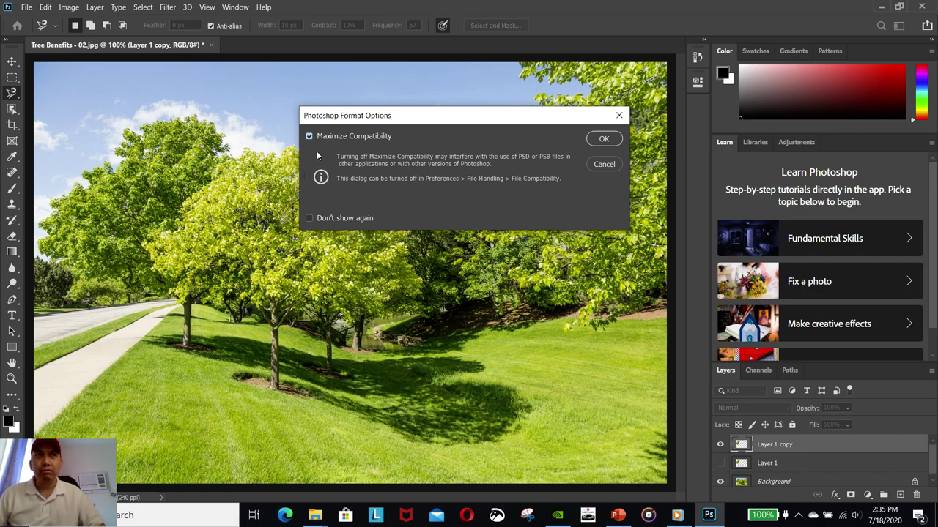
left_click(606, 139)
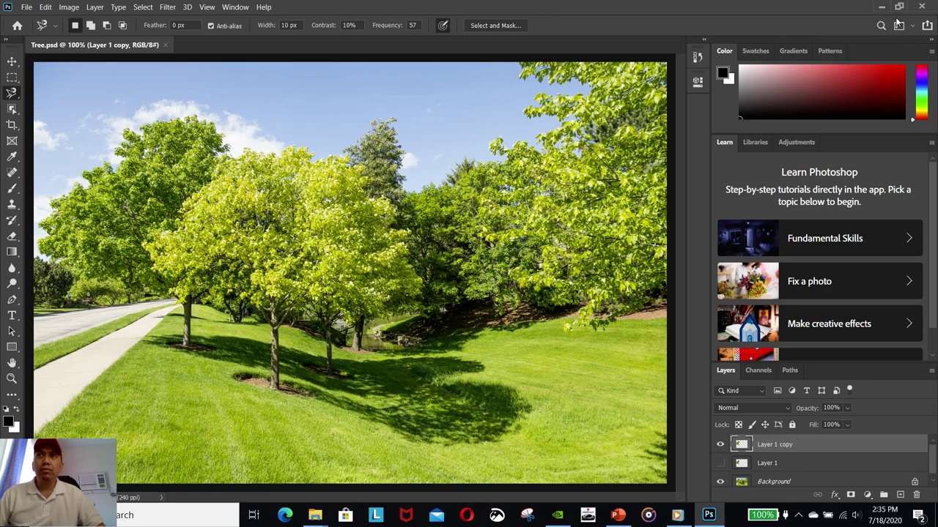
Restore Photoshop to a smaller window and move it up-left, revealing Tree.psd on the Desktop.
left_click_drag(442, 7, 474, 115)
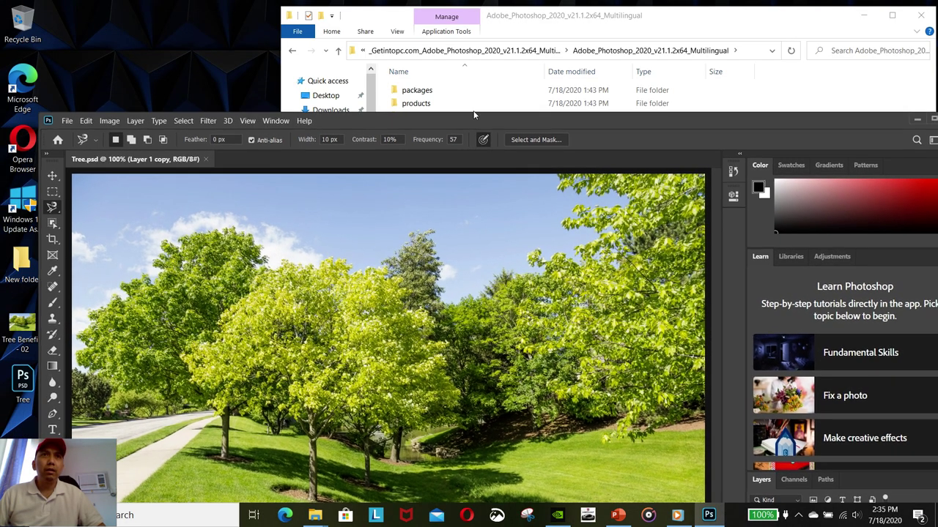
double_click(474, 115)
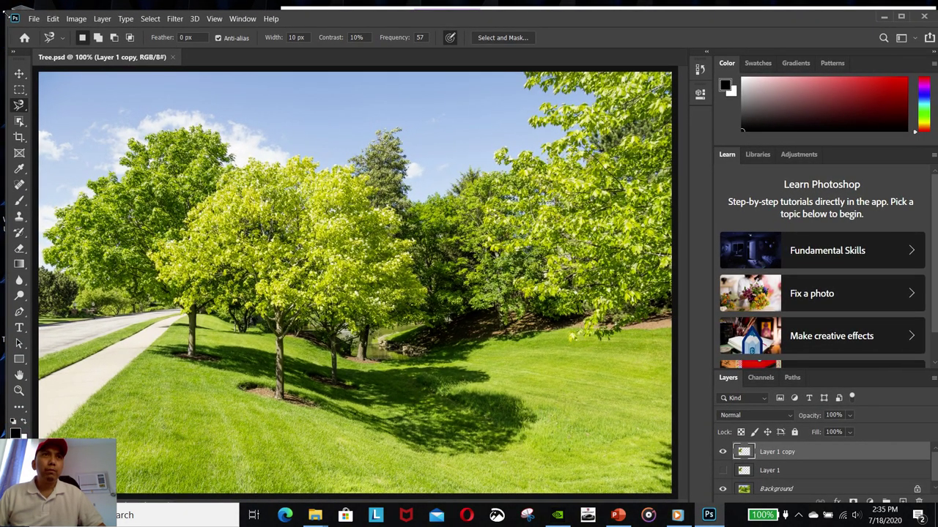
left_click_drag(323, 10, 349, 116)
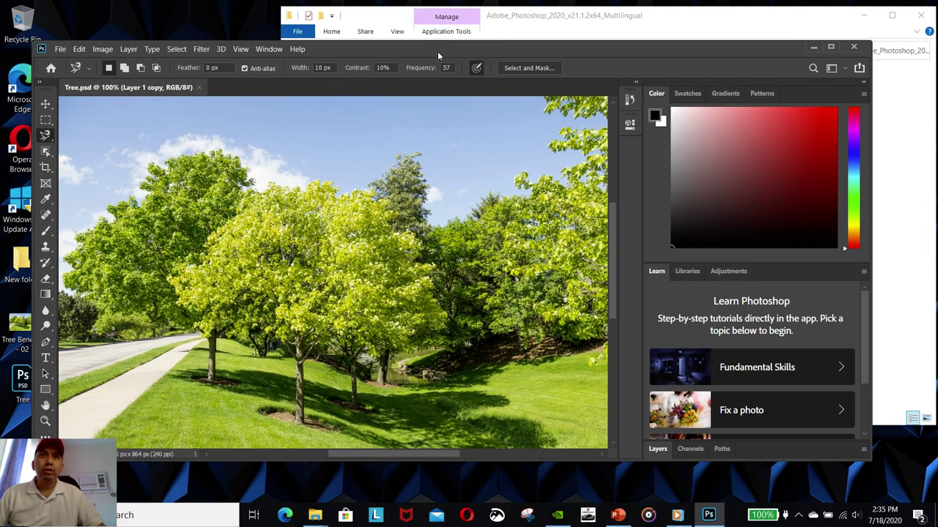
left_click_drag(508, 102, 431, 26)
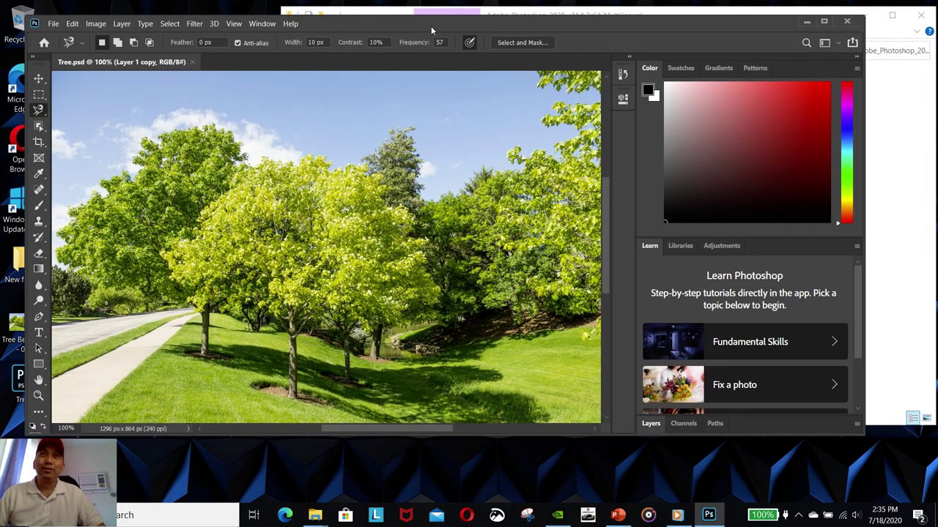